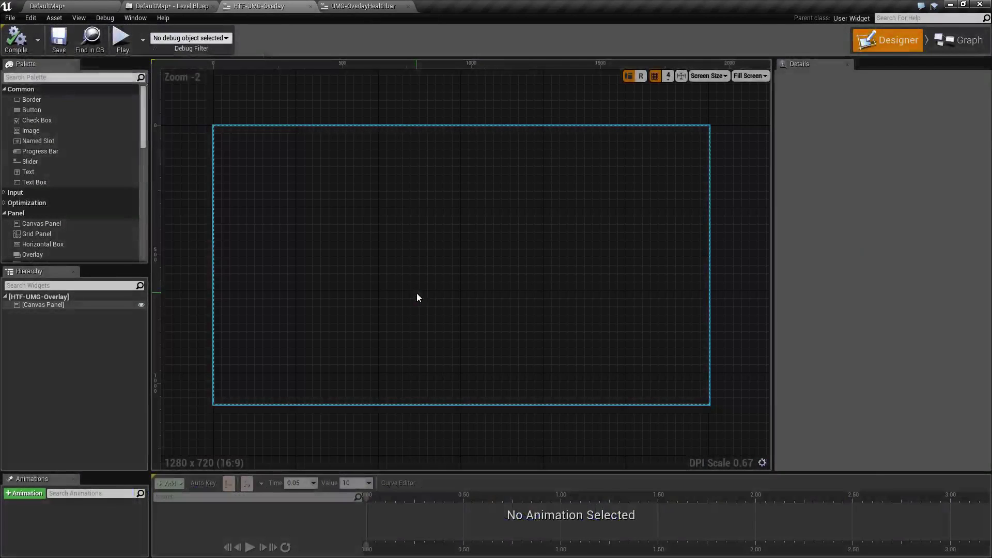
- Try placing an image inside a new overlay of about 328 × 186 on the canvas, and delete the overlay
{"action": "left_click", "coordinate": [60, 304]}
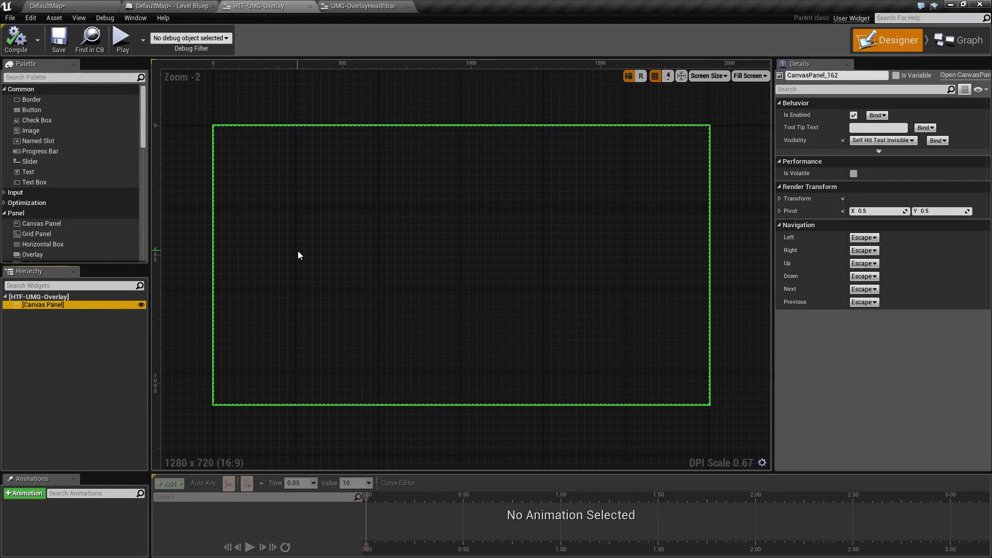
{"action": "scroll", "coordinate": [54, 212], "scroll_direction": "down", "scroll_amount": 4}
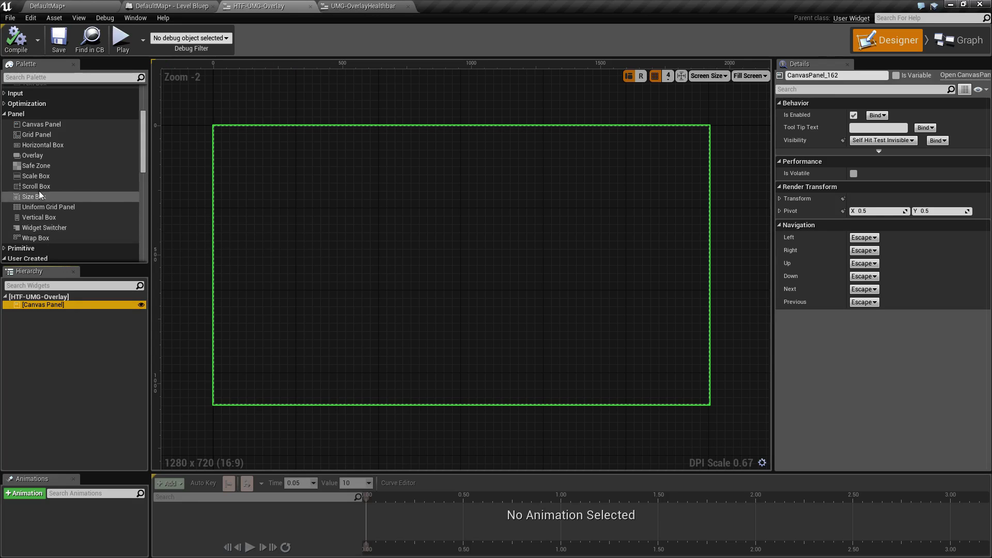
{"action": "left_click_drag", "start_coordinate": [28, 155], "coordinate": [392, 284]}
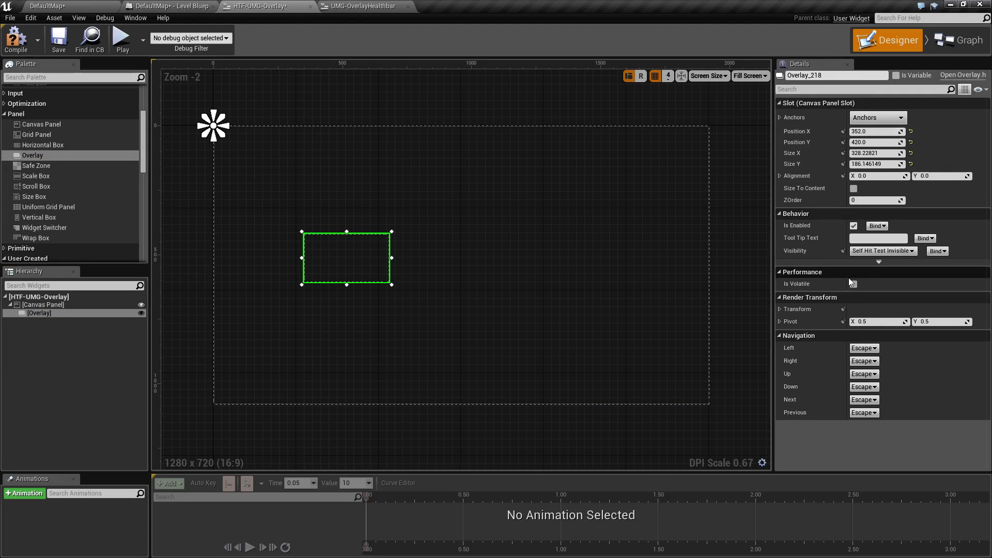
{"action": "scroll", "coordinate": [72, 190], "scroll_direction": "up", "scroll_amount": 3}
{"action": "scroll", "coordinate": [73, 190], "scroll_direction": "up", "scroll_amount": 2}
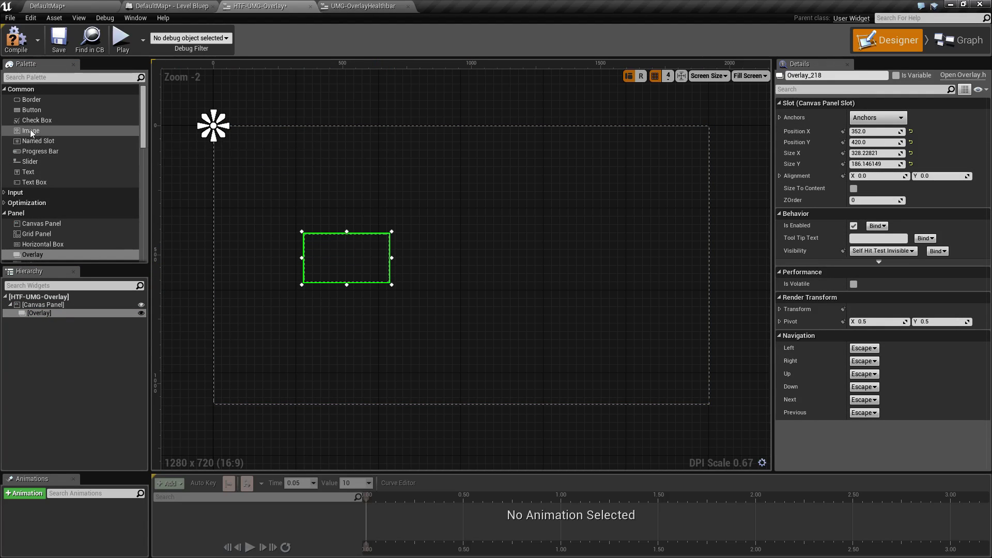
{"action": "left_click_drag", "start_coordinate": [56, 131], "coordinate": [350, 264]}
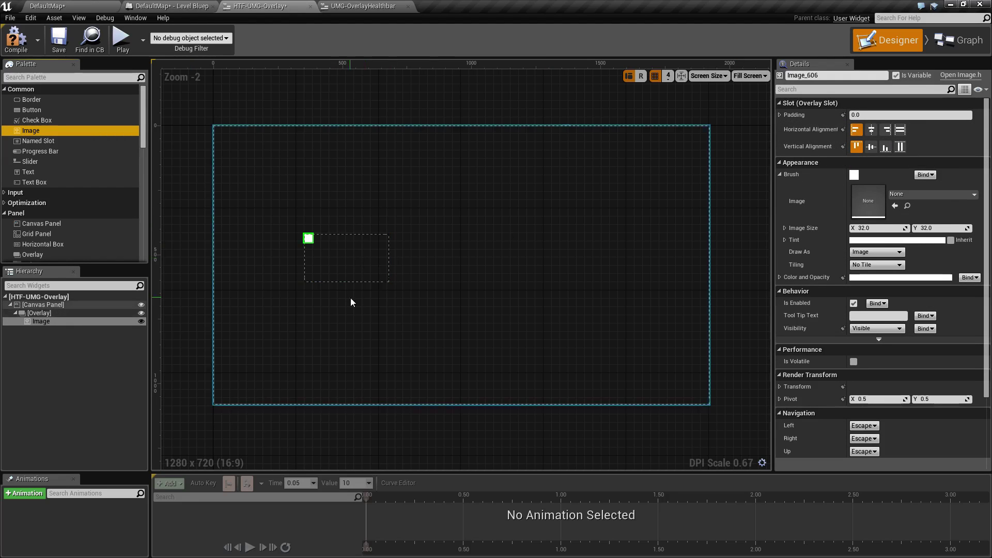
{"action": "left_click", "coordinate": [58, 313]}
{"action": "key", "text": "Delete"}
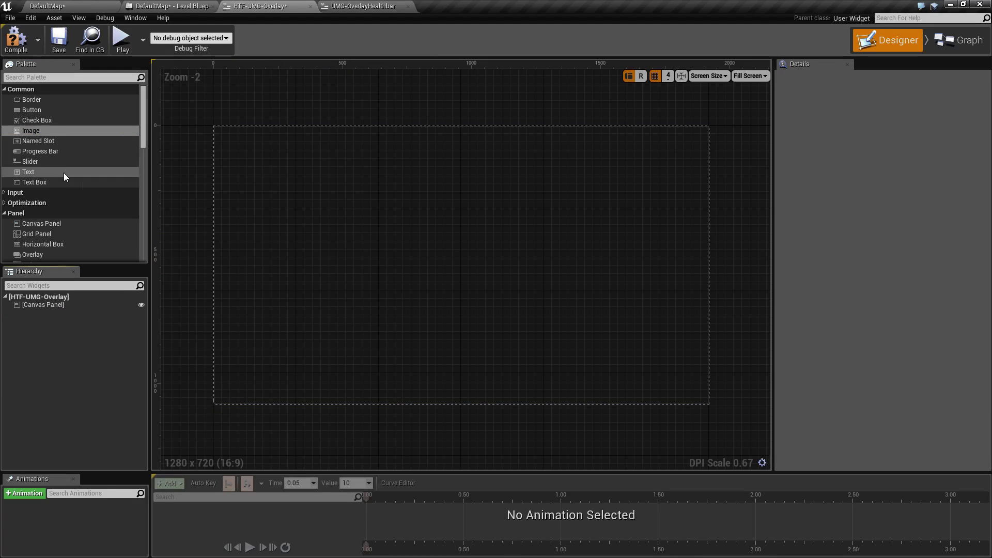
- Place a progress bar of about 506 × 118 directly on the canvas and set its percent to about 0.38
{"action": "left_click_drag", "start_coordinate": [50, 152], "coordinate": [482, 237]}
{"action": "left_click", "coordinate": [367, 209]}
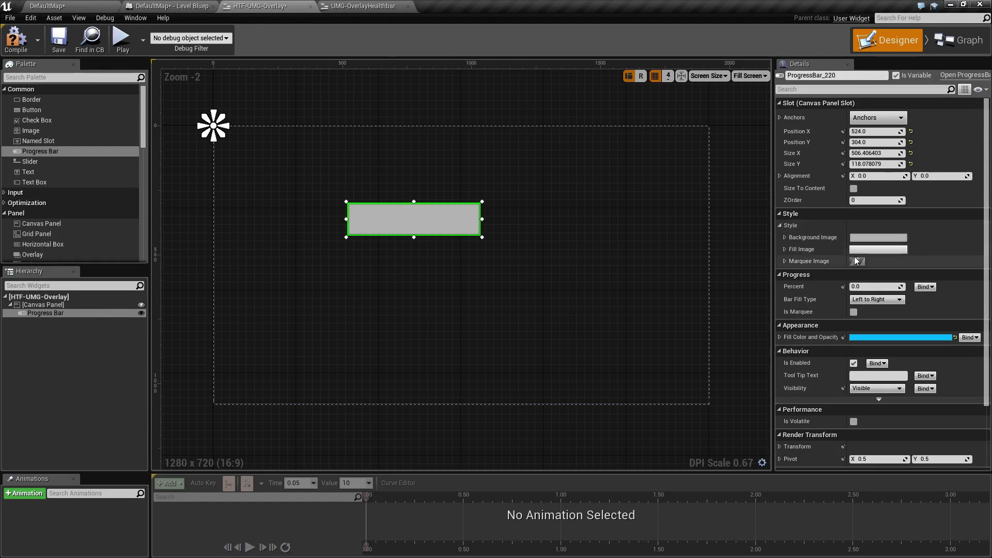
{"action": "left_click_drag", "start_coordinate": [858, 286], "coordinate": [862, 286]}
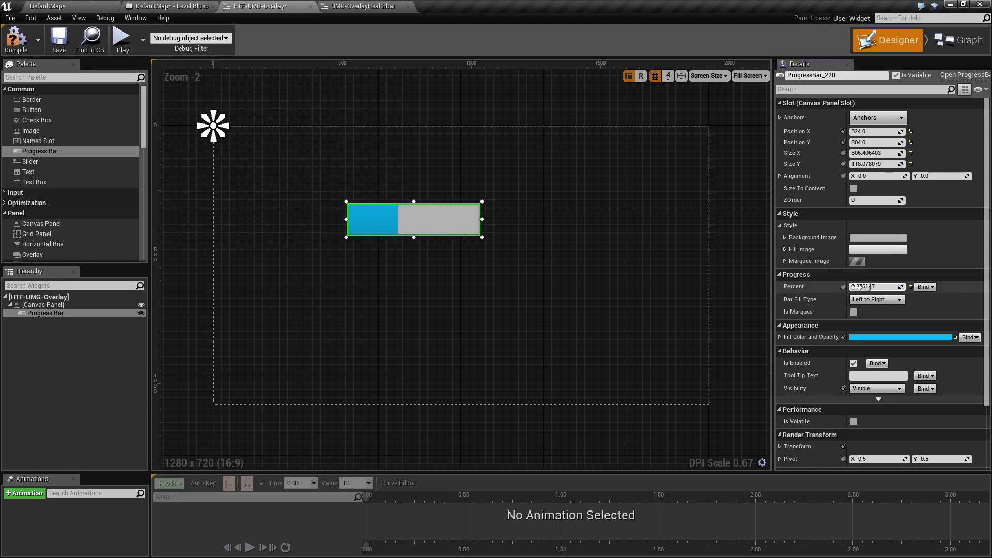
{"action": "left_click", "coordinate": [452, 305]}
{"action": "left_click", "coordinate": [423, 228]}
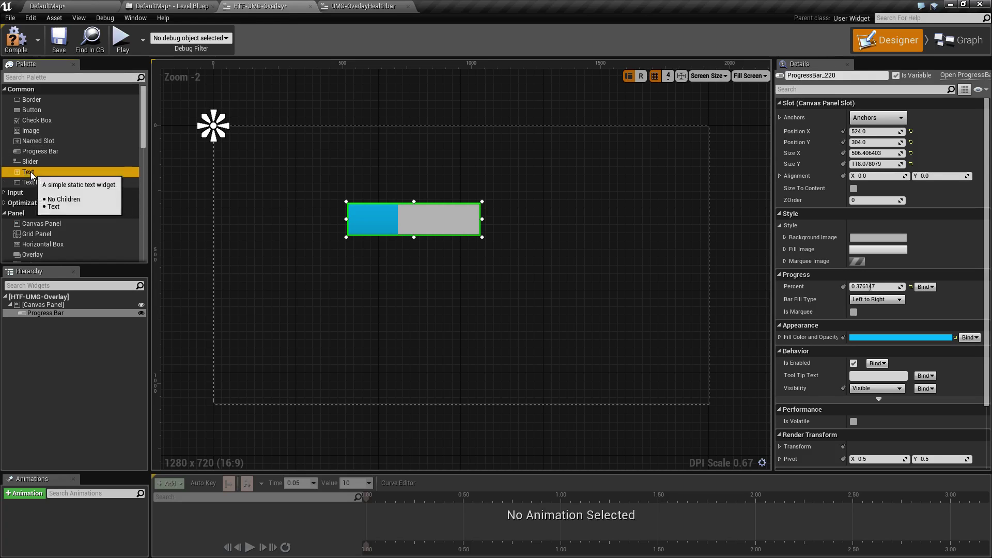
- Try laying a separate text block over the progress bar, and delete the text block
{"action": "left_click_drag", "start_coordinate": [30, 172], "coordinate": [354, 226]}
{"action": "left_click", "coordinate": [433, 220]}
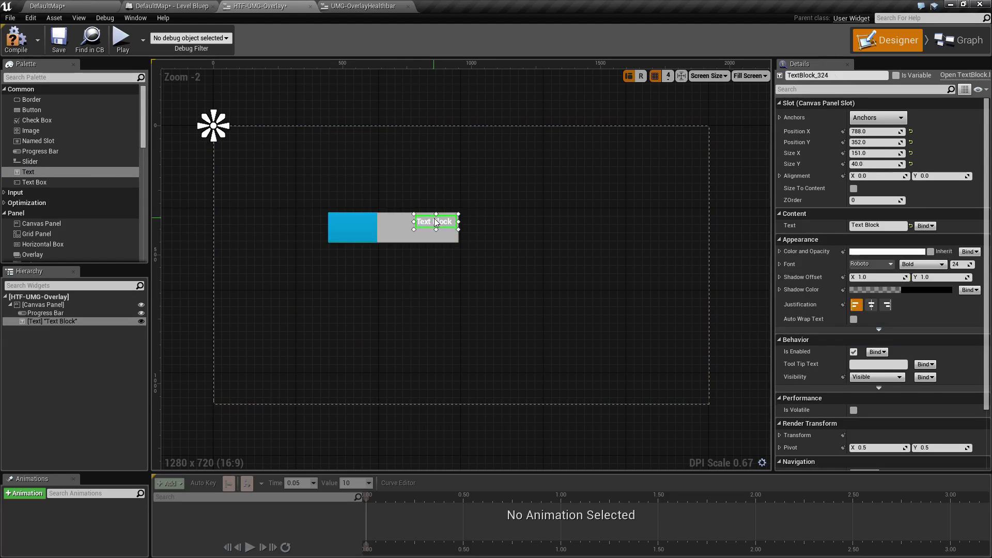
{"action": "key", "text": "Delete"}
- Try to nest a text block inside the progress bar in the hierarchy, and delete the progress bar
{"action": "left_click", "coordinate": [43, 171]}
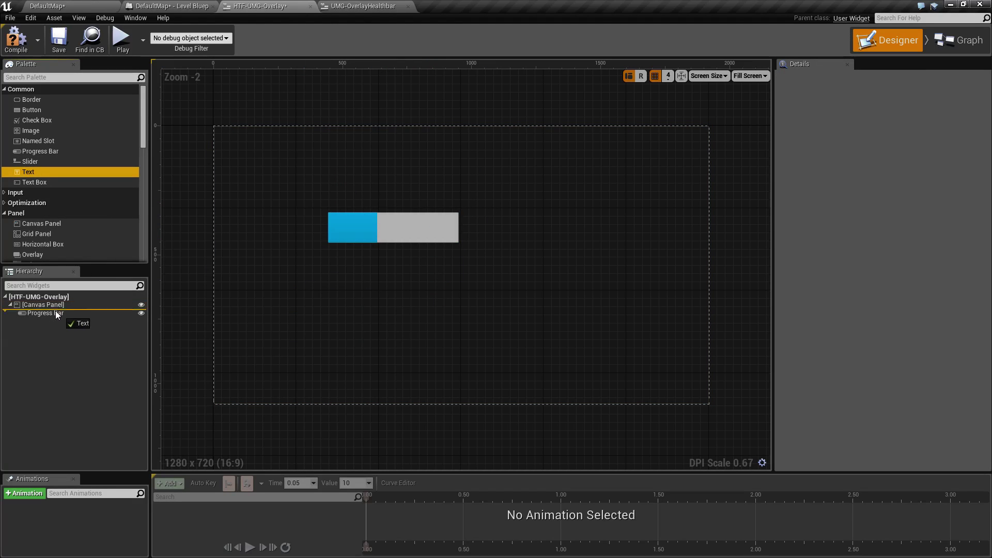
{"action": "left_click_drag", "start_coordinate": [56, 311], "coordinate": [47, 314]}
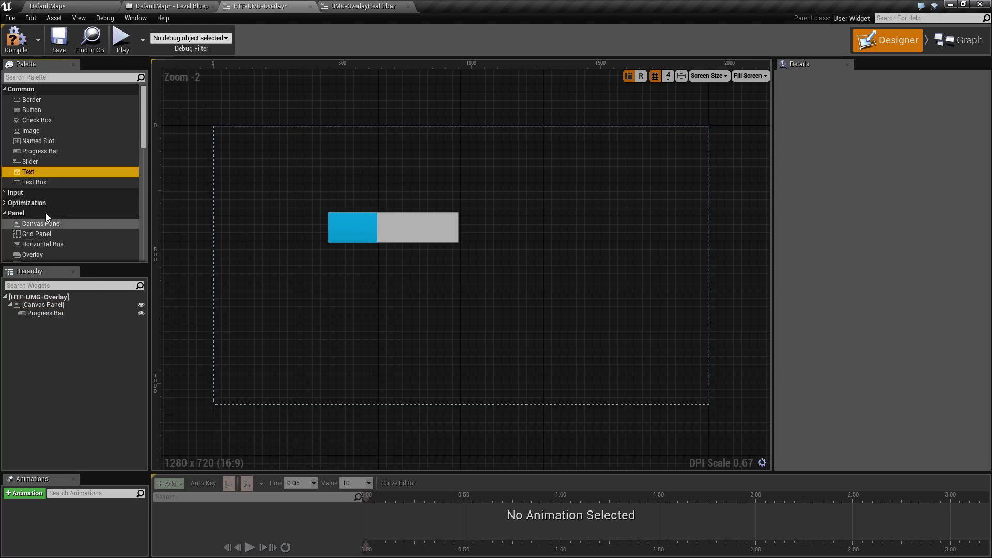
{"action": "left_click", "coordinate": [365, 230]}
{"action": "key", "text": "Delete"}
- Place an overlay of about 506 × 122 on the canvas and nest a progress bar inside it
{"action": "scroll", "coordinate": [54, 228], "scroll_direction": "down", "scroll_amount": 3}
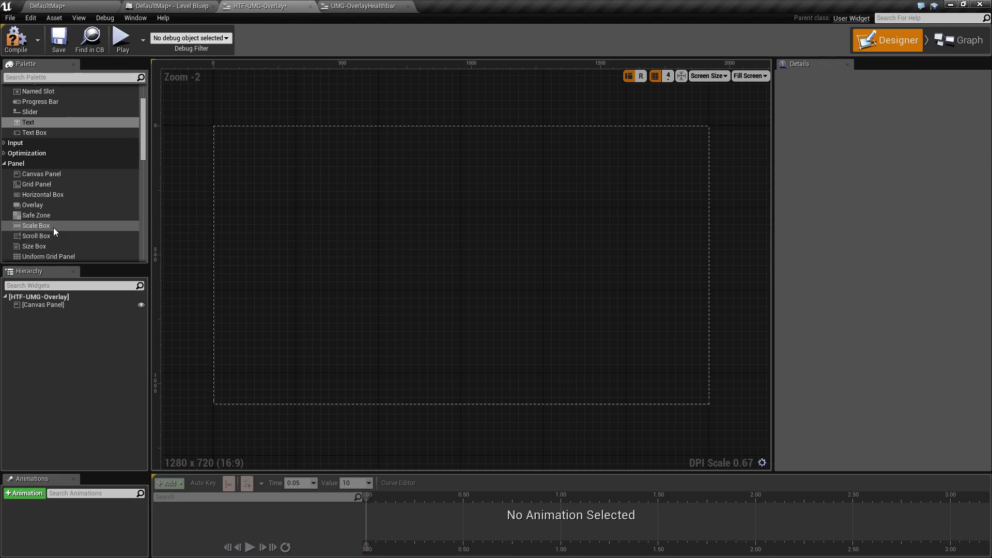
{"action": "left_click_drag", "start_coordinate": [29, 206], "coordinate": [349, 239]}
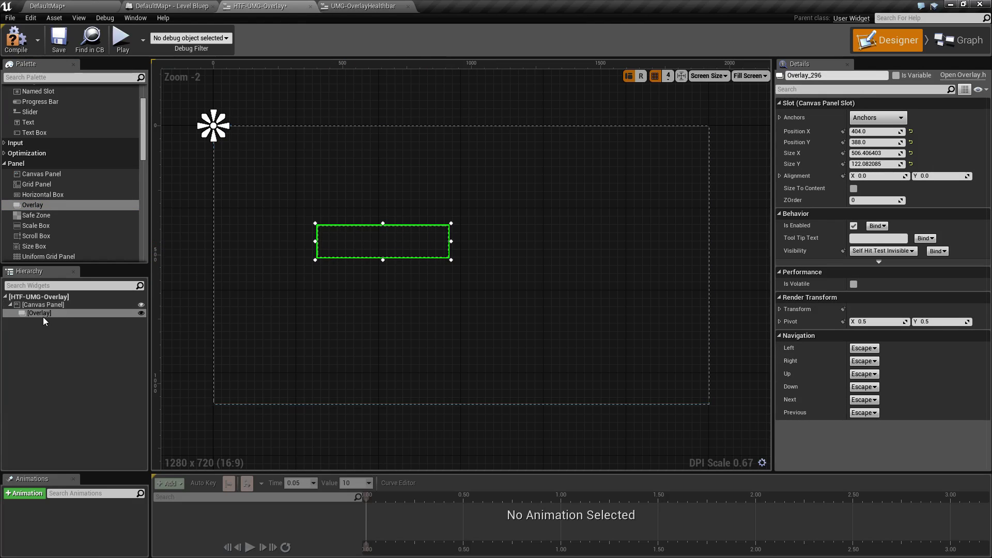
{"action": "scroll", "coordinate": [41, 196], "scroll_direction": "up", "scroll_amount": 3}
{"action": "left_click_drag", "start_coordinate": [39, 152], "coordinate": [85, 285]}
{"action": "left_click_drag", "start_coordinate": [40, 313], "coordinate": [42, 314]}
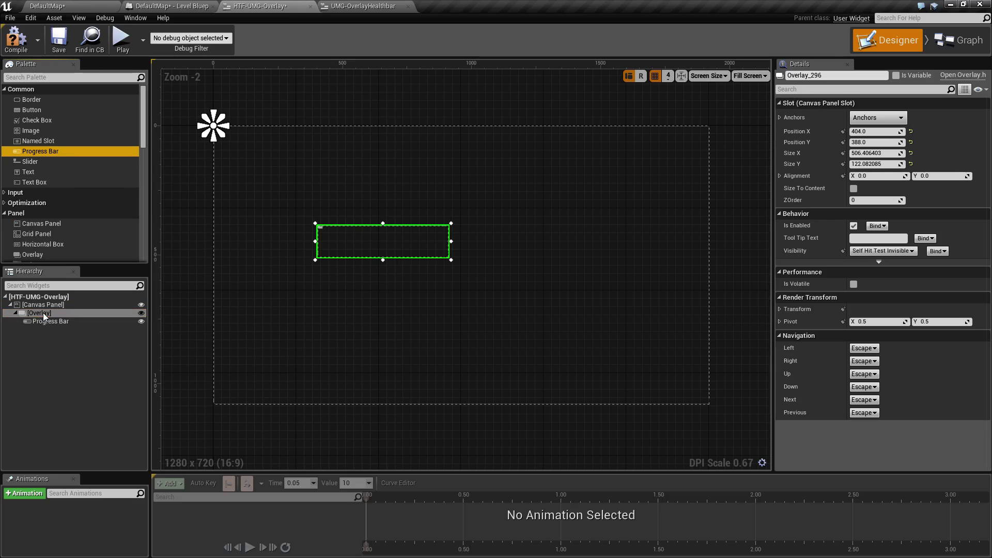
- Make the progress bar fill the overlay horizontally and vertically, and set its percent to about 0.47
{"action": "left_click", "coordinate": [68, 322]}
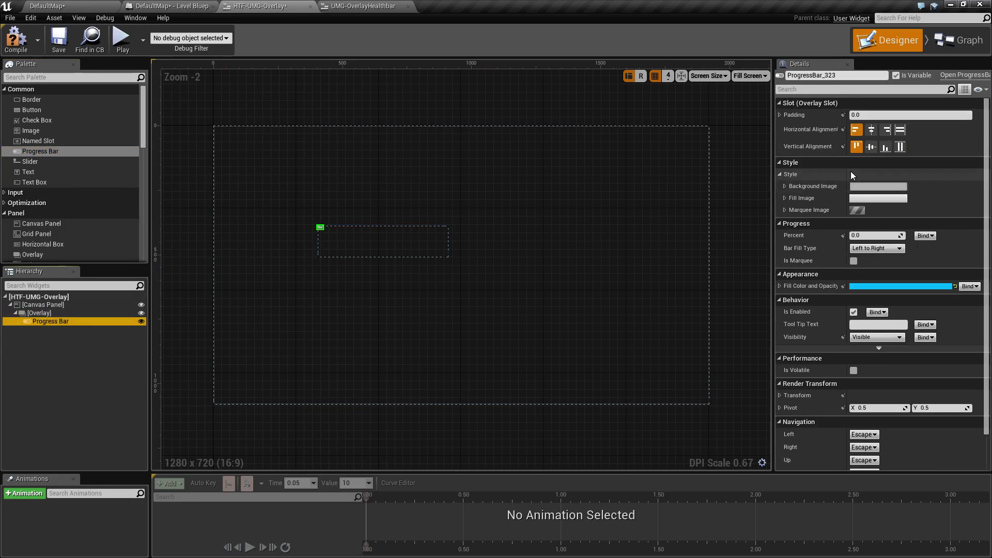
{"action": "left_click", "coordinate": [900, 129]}
{"action": "left_click", "coordinate": [900, 147]}
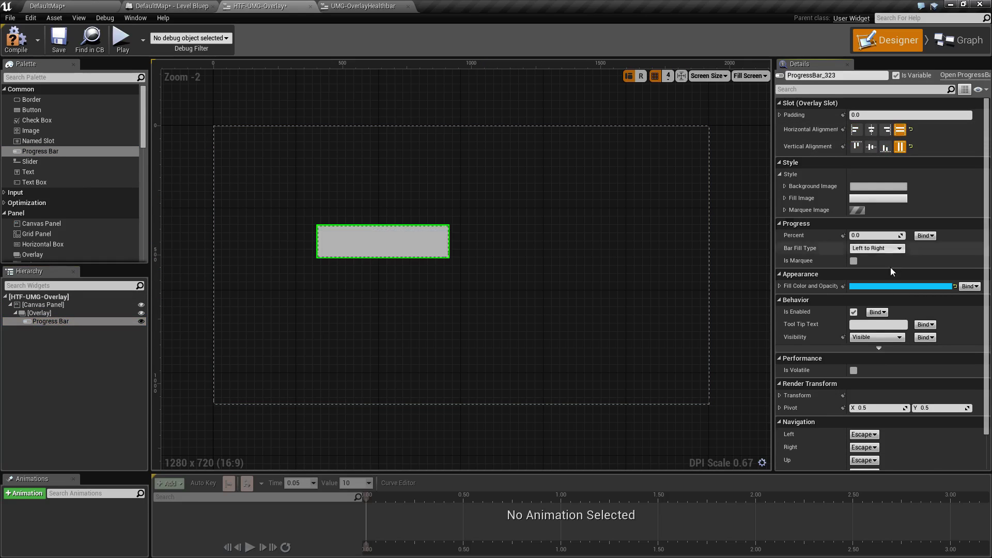
{"action": "left_click", "coordinate": [862, 235]}
{"action": "key", "text": "Return"}
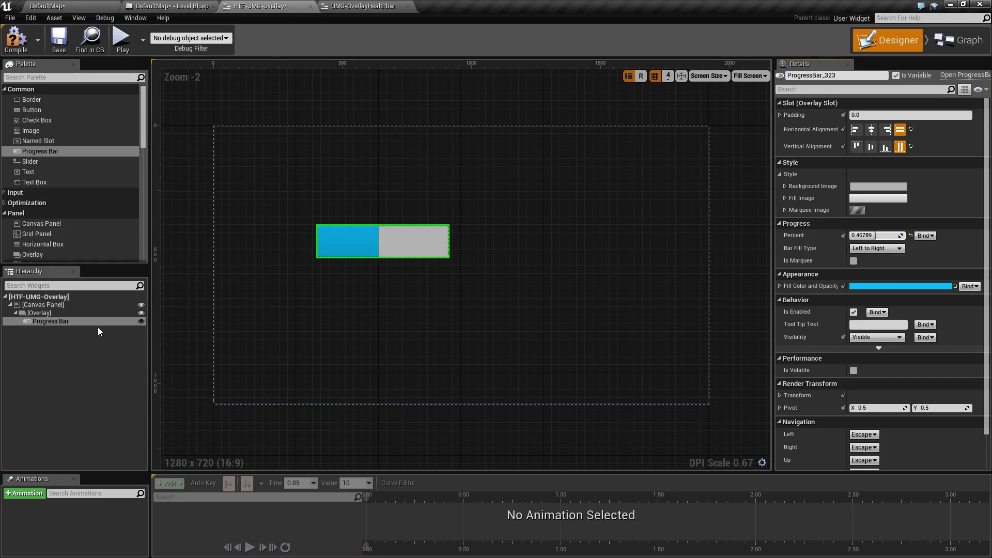
- Add a text block reading "MAximus" to the overlay, centered horizontally and vertically
{"action": "left_click", "coordinate": [39, 313]}
{"action": "left_click_drag", "start_coordinate": [31, 172], "coordinate": [65, 209]}
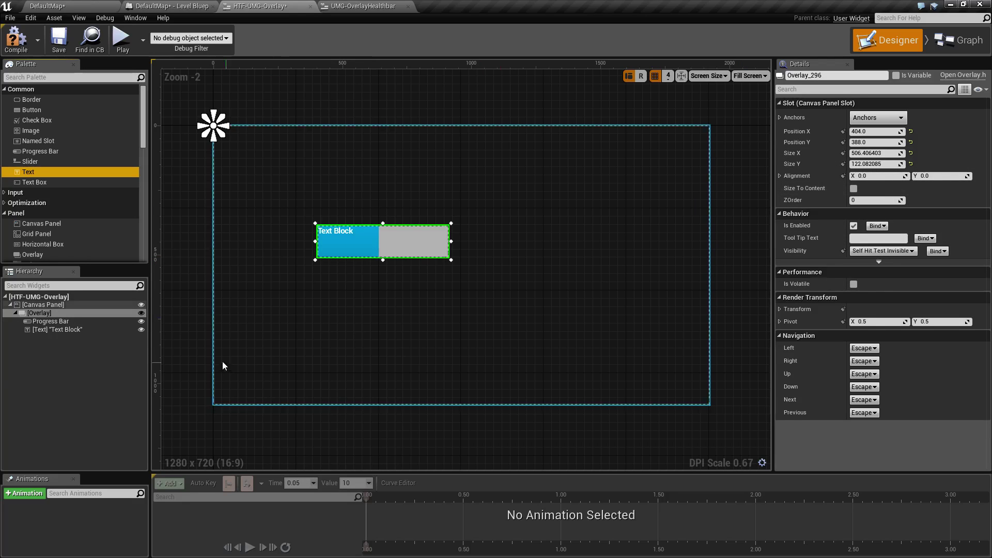
{"action": "left_click", "coordinate": [57, 329]}
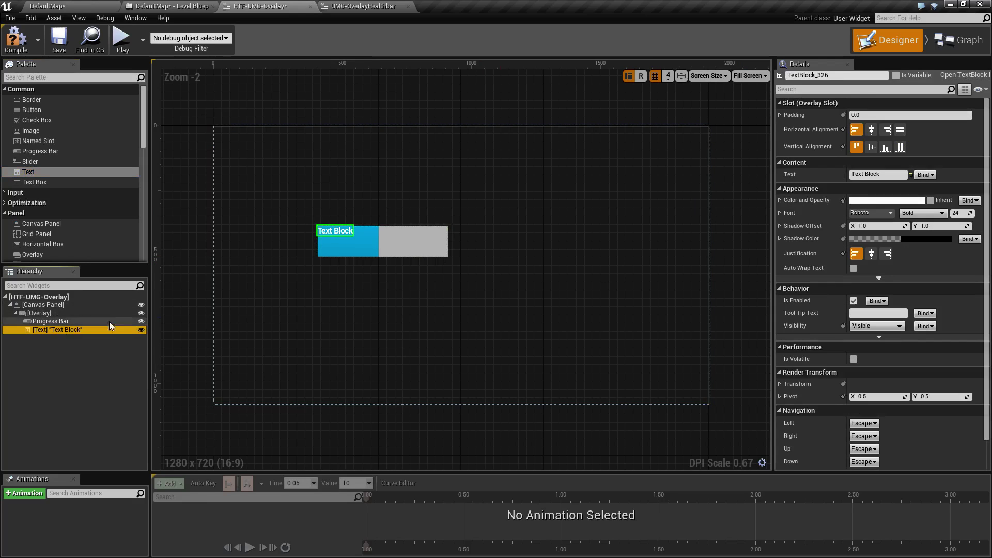
{"action": "left_click", "coordinate": [871, 149]}
{"action": "left_click", "coordinate": [872, 131]}
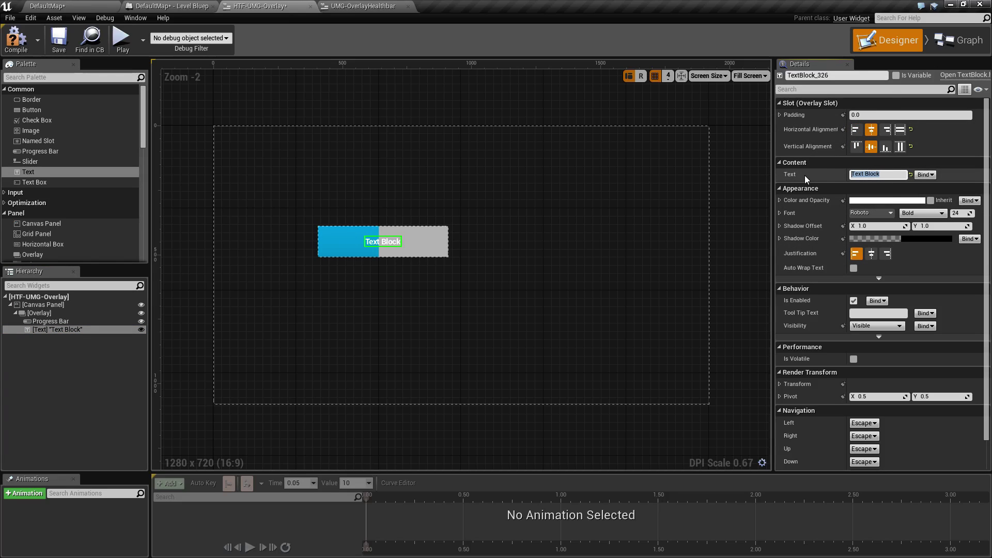
{"action": "type", "text": "MAximus"}
{"action": "left_click", "coordinate": [408, 286]}
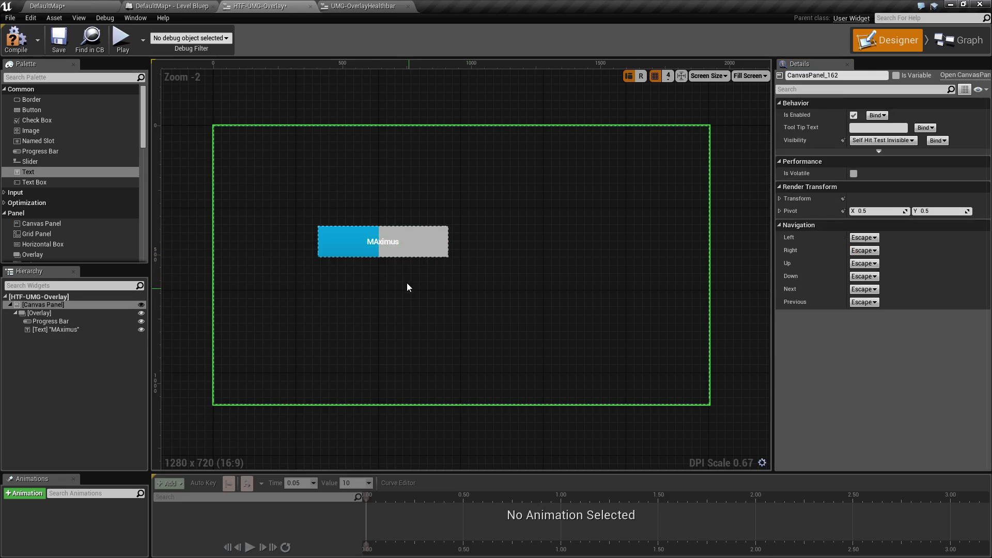
- Enlarge the overlay to about 594 × 174 and align the "MAximus" text vertically to its top
{"action": "left_click", "coordinate": [436, 242]}
{"action": "left_click", "coordinate": [41, 313]}
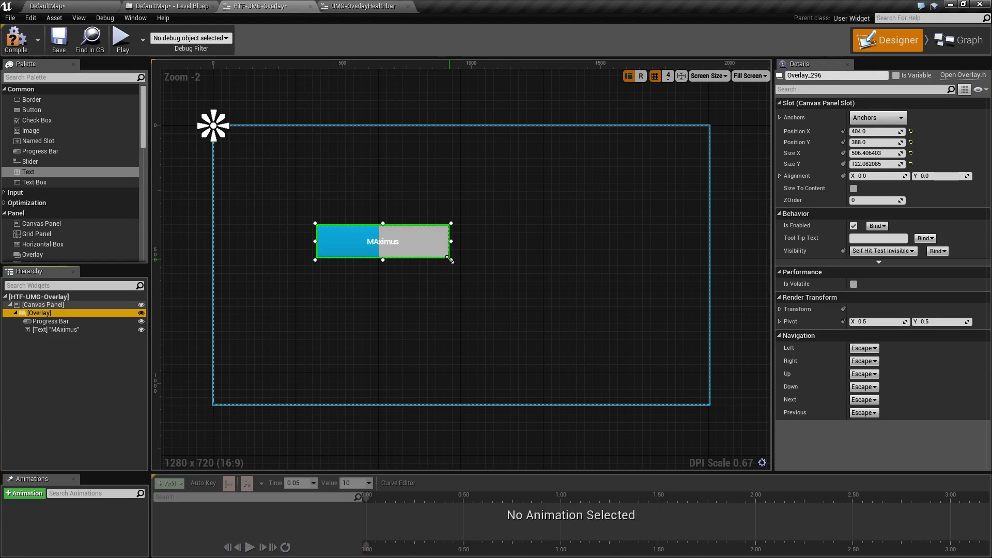
{"action": "left_click_drag", "start_coordinate": [450, 260], "coordinate": [471, 270]}
{"action": "left_click", "coordinate": [52, 330]}
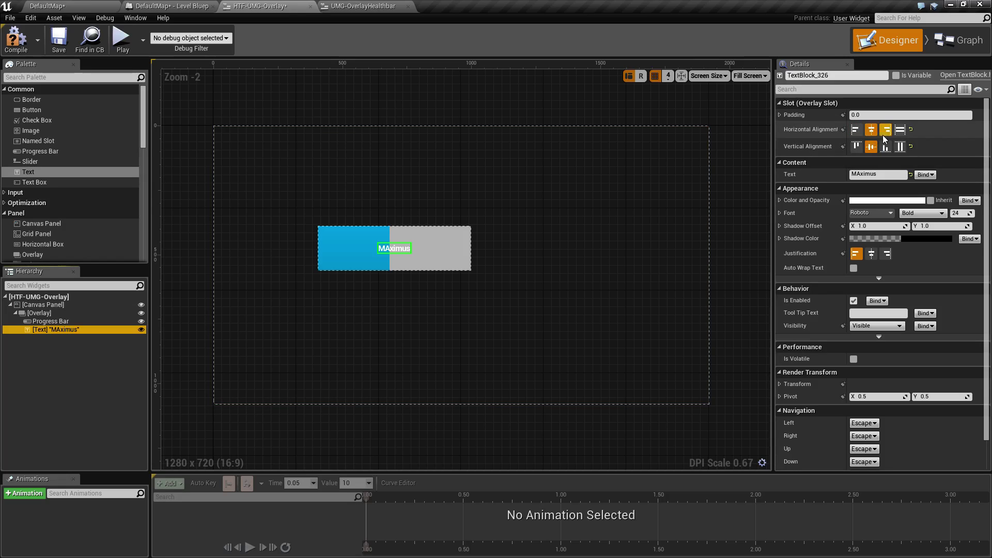
{"action": "left_click", "coordinate": [856, 148]}
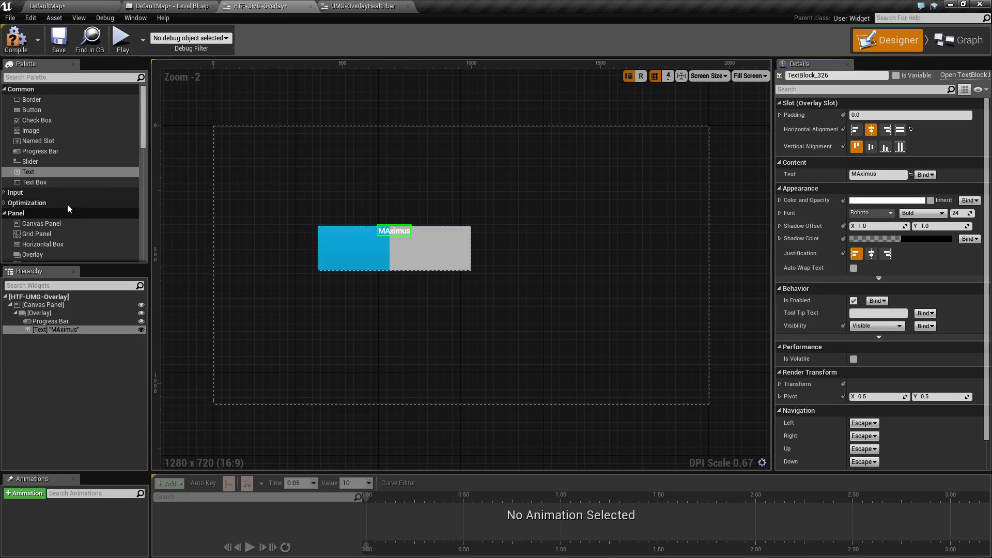
- Add a second text block reading "HP 1000" to the overlay, aligned to the bottom and centered horizontally
{"action": "left_click_drag", "start_coordinate": [64, 174], "coordinate": [44, 315]}
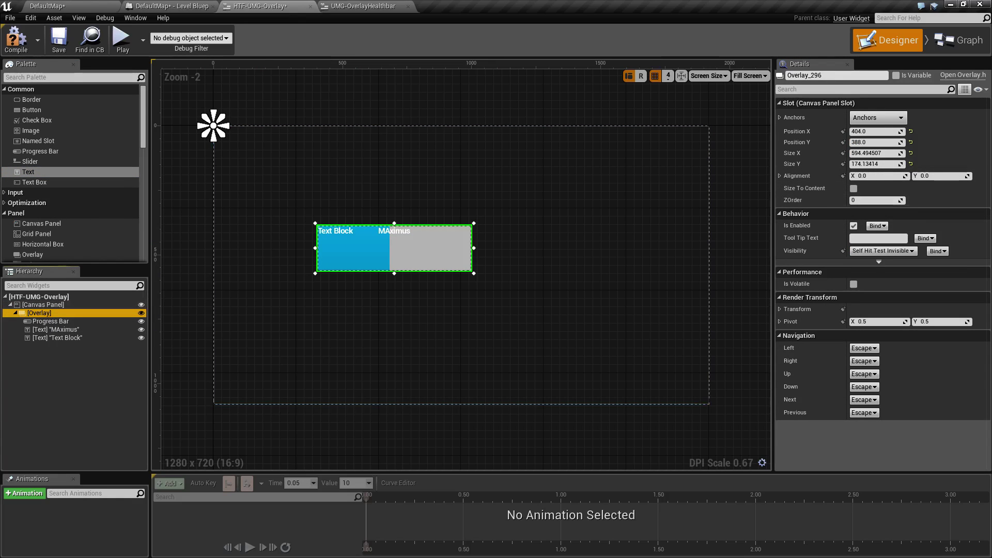
{"action": "left_click", "coordinate": [65, 339]}
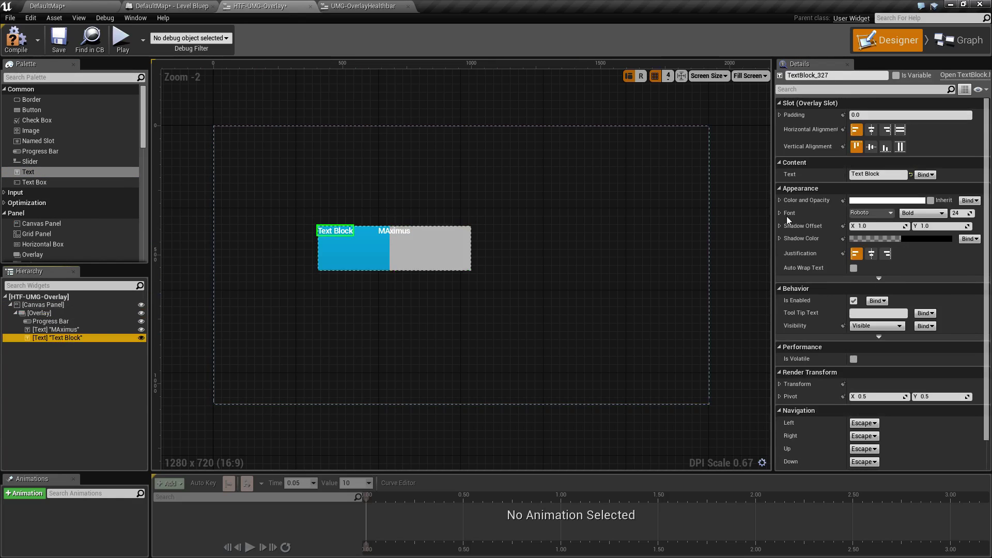
{"action": "left_click", "coordinate": [885, 147]}
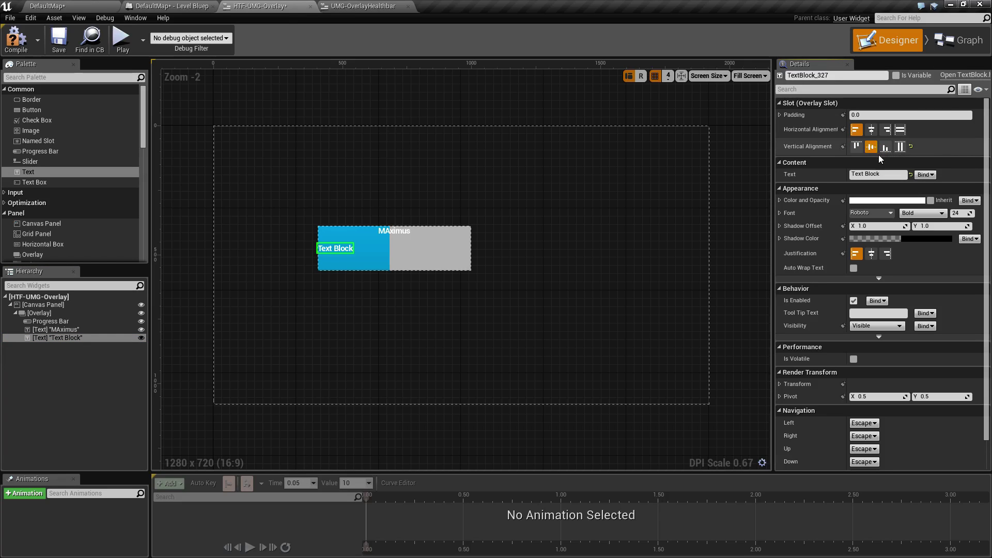
{"action": "left_click", "coordinate": [871, 129]}
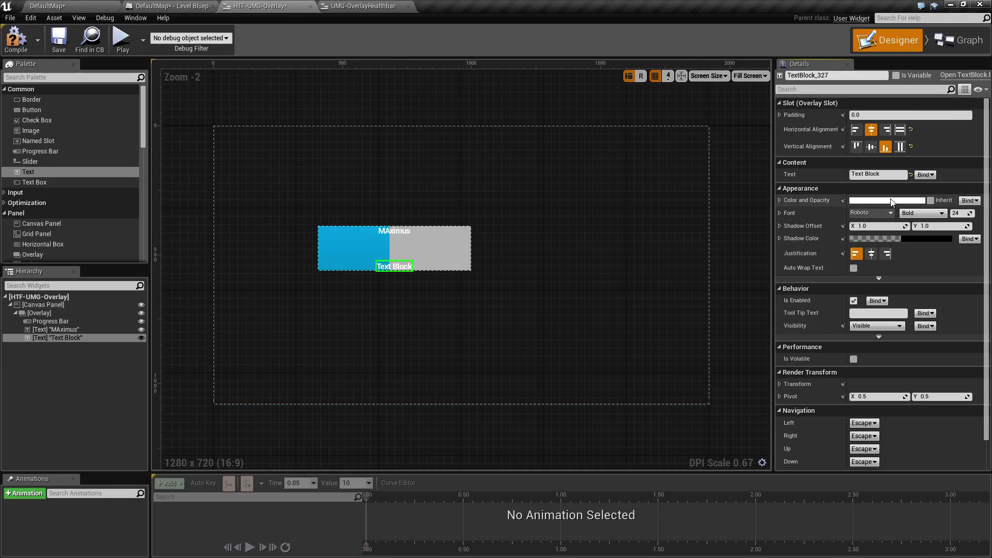
{"action": "left_click", "coordinate": [893, 176]}
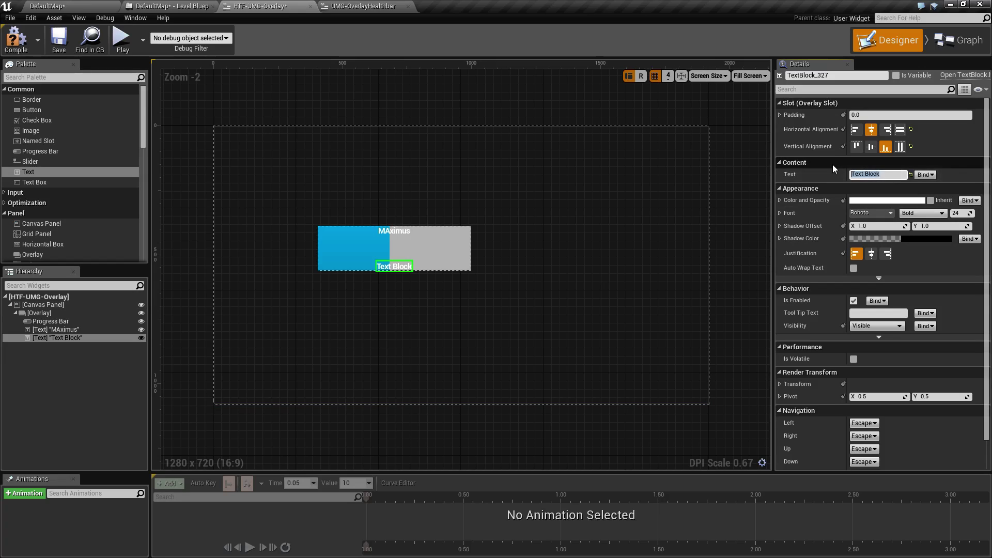
{"action": "type", "text": "HP 1000"}
{"action": "key", "text": "Return"}
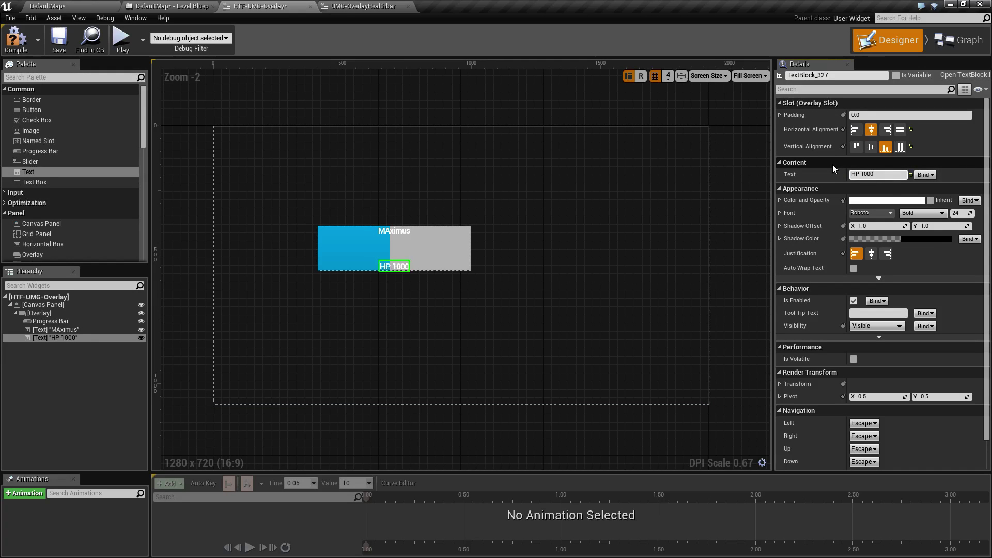
{"action": "left_click", "coordinate": [691, 277]}
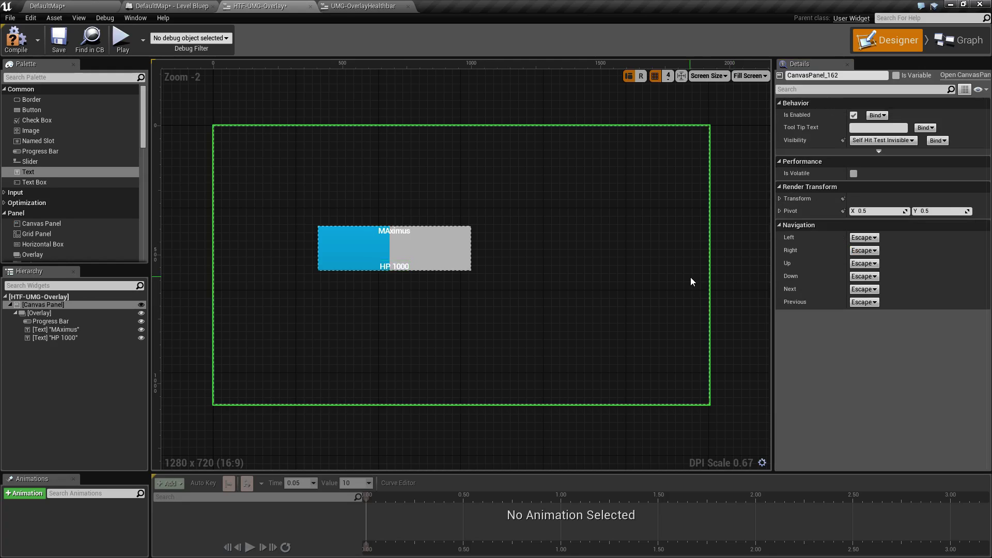
- Shrink the overlay, mainly in height, keeping its upper-left corner in place
{"action": "left_click", "coordinate": [428, 252]}
{"action": "left_click", "coordinate": [50, 313]}
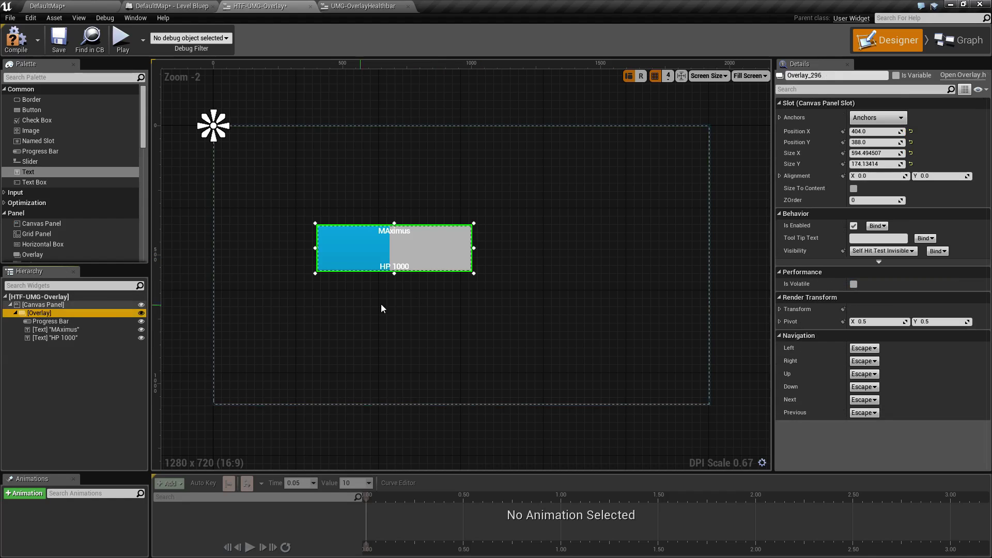
{"action": "left_click_drag", "start_coordinate": [476, 276], "coordinate": [469, 255]}
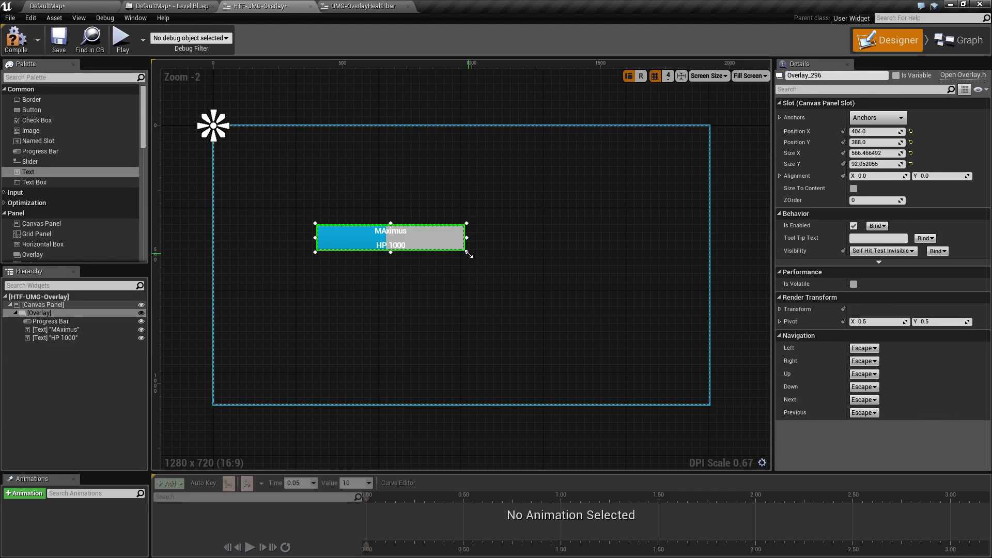
{"action": "left_click", "coordinate": [431, 238]}
{"action": "left_click", "coordinate": [356, 187]}
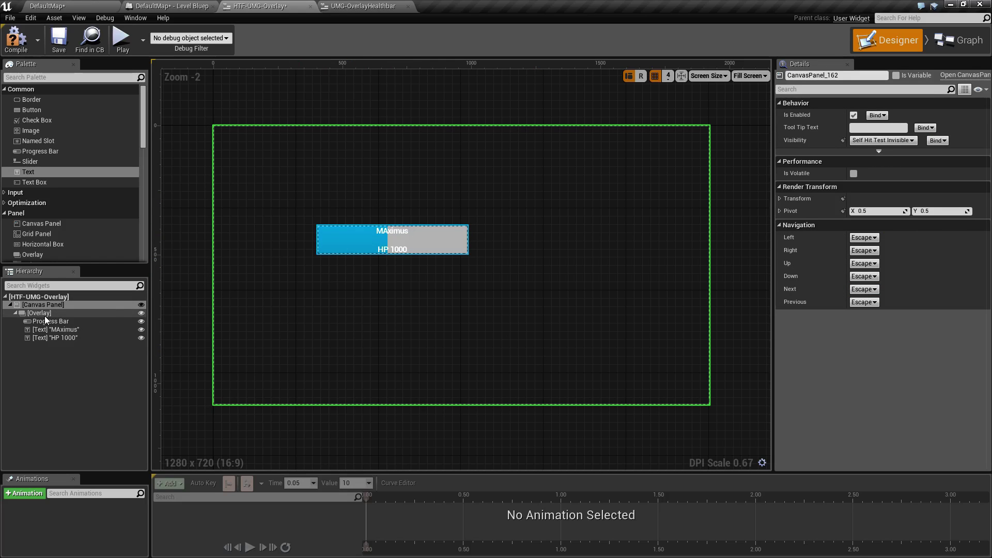
- Compile and save the HTF-UMG-Overlay widget, and close both it and the UMG-OverlayHealthbar widget
{"action": "left_click", "coordinate": [16, 42]}
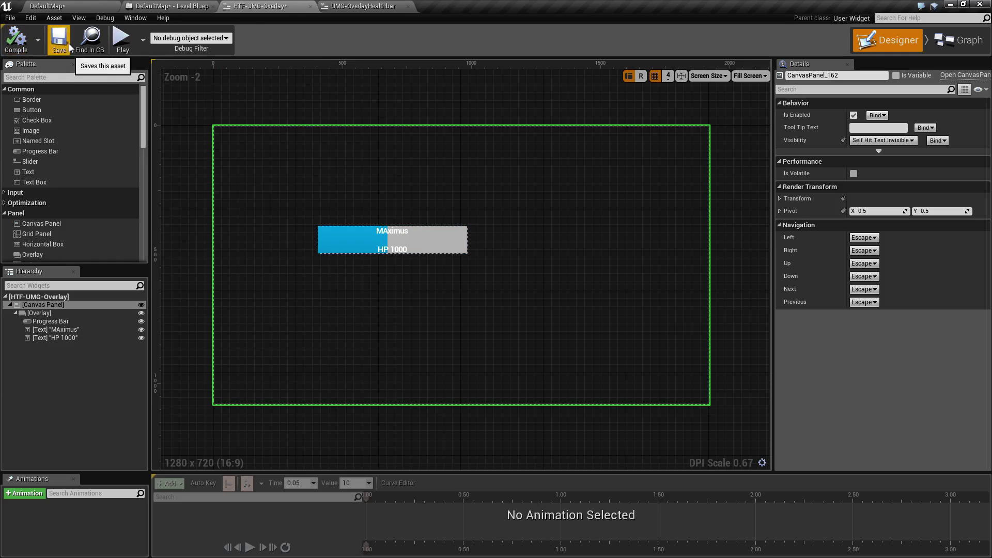
{"action": "left_click", "coordinate": [362, 6]}
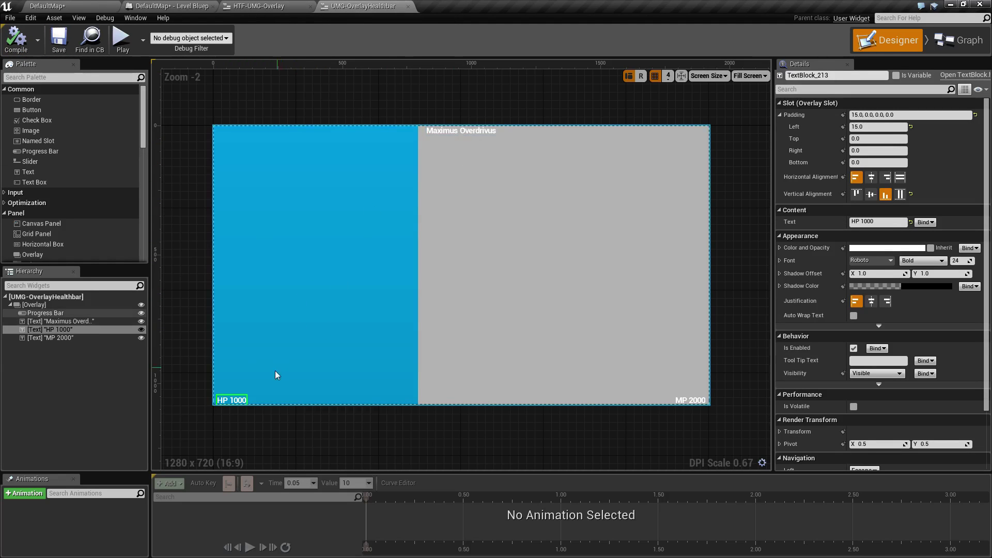
{"action": "left_click", "coordinate": [408, 6]}
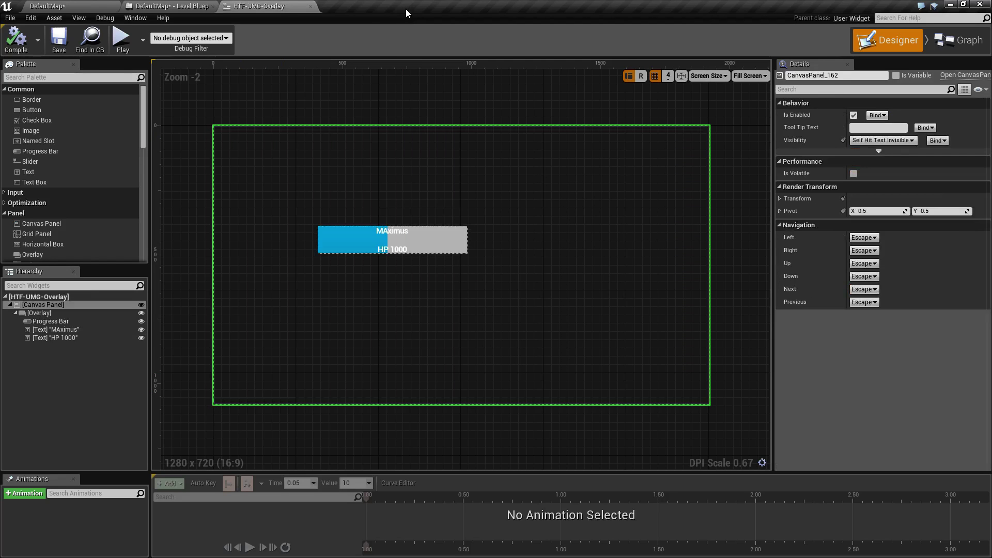
{"action": "left_click", "coordinate": [311, 7]}
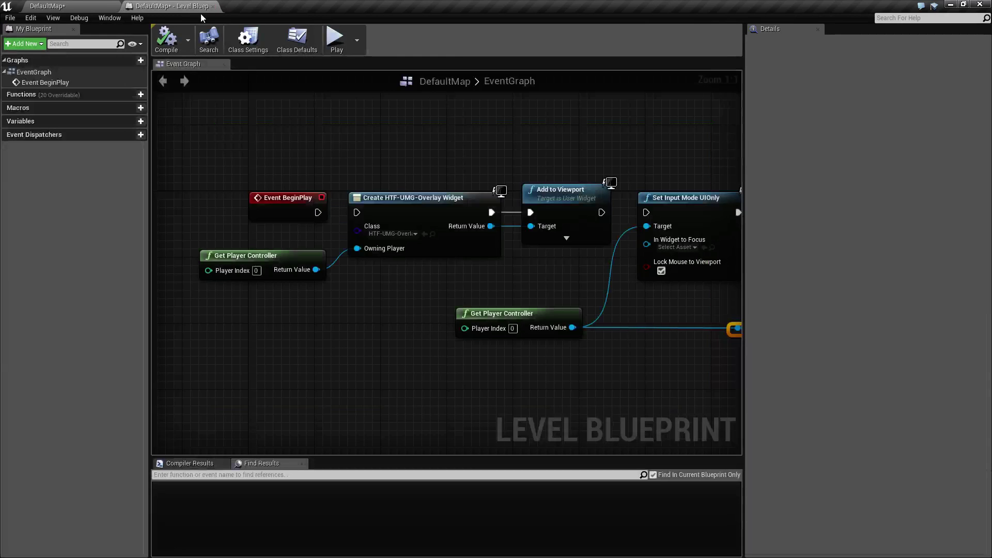
- In the DefaultMap level editor, open the UMG-HealthBarDummy blueprint from the Blueprints/GenericItems folder
{"action": "left_click", "coordinate": [72, 6]}
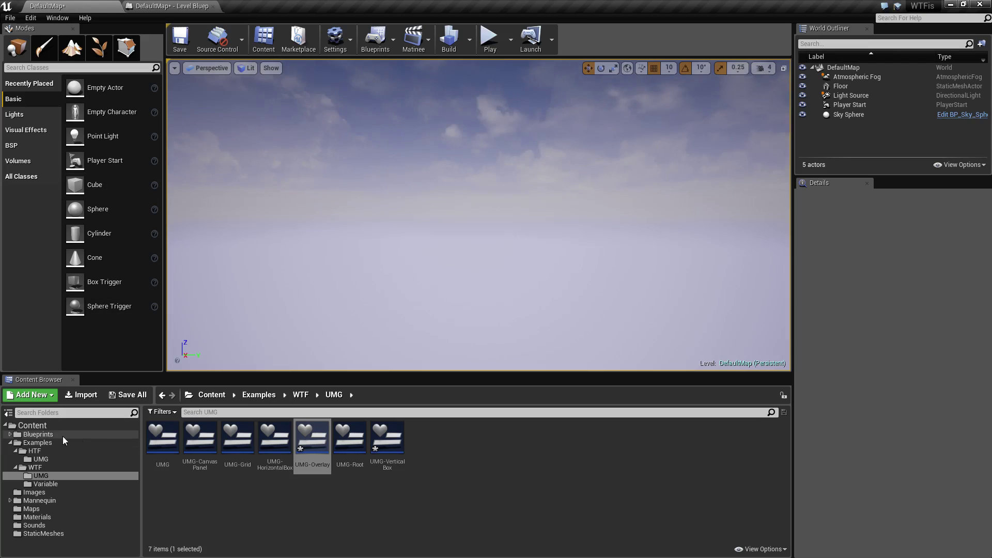
{"action": "left_click", "coordinate": [41, 458]}
{"action": "left_click", "coordinate": [35, 451]}
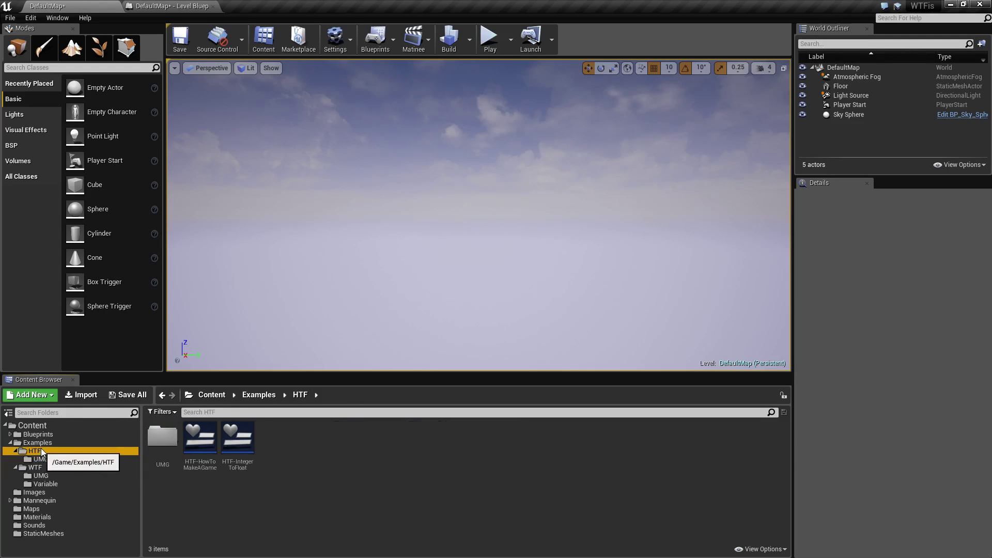
{"action": "left_click", "coordinate": [42, 443]}
{"action": "left_click", "coordinate": [10, 443]}
{"action": "left_click", "coordinate": [10, 443]}
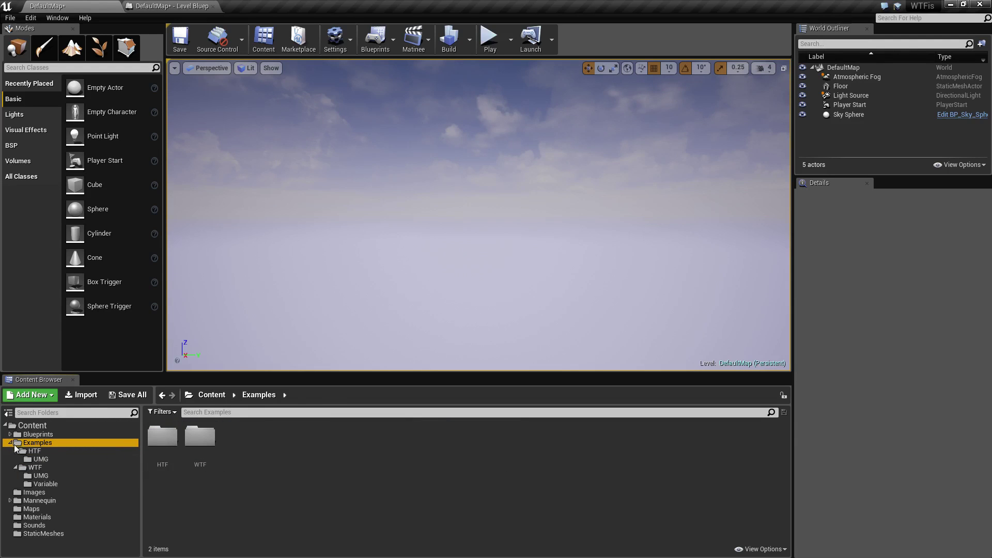
{"action": "left_click", "coordinate": [11, 435]}
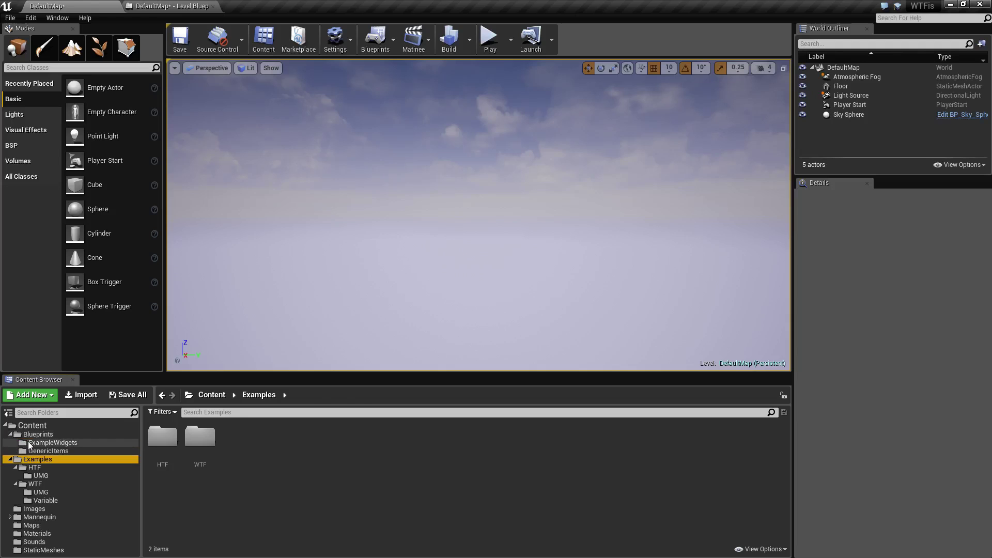
{"action": "left_click", "coordinate": [46, 442]}
{"action": "left_click", "coordinate": [45, 452]}
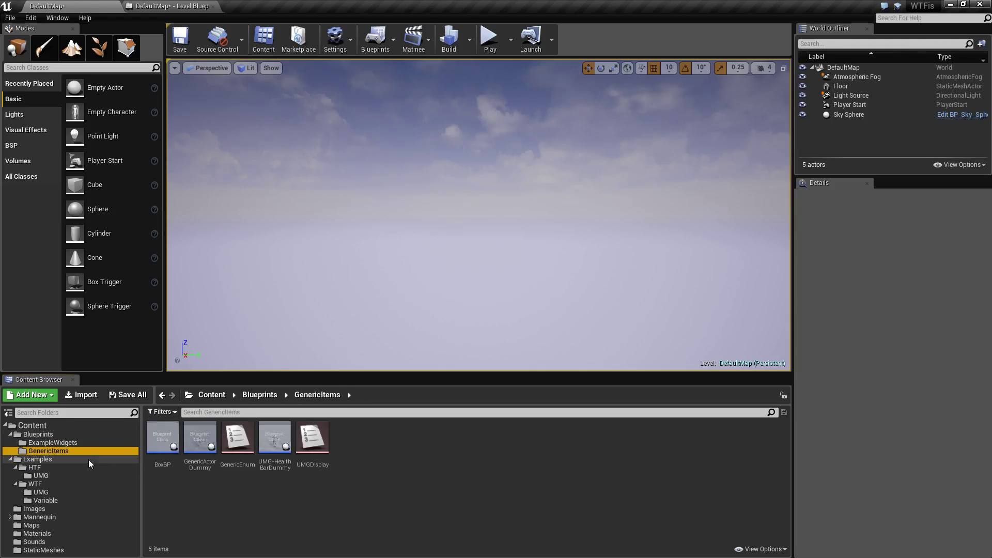
{"action": "double_click", "coordinate": [282, 452]}
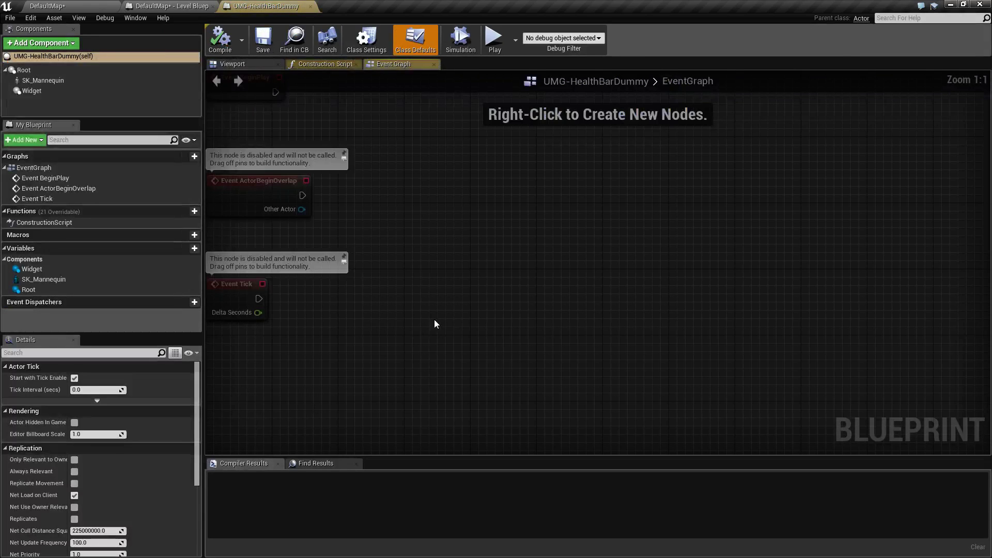
- Set the widget class of the dummy's Widget component above the mannequin's head to UMG-OverlayHealthbar
{"action": "left_click", "coordinate": [282, 65]}
{"action": "left_click", "coordinate": [591, 135]}
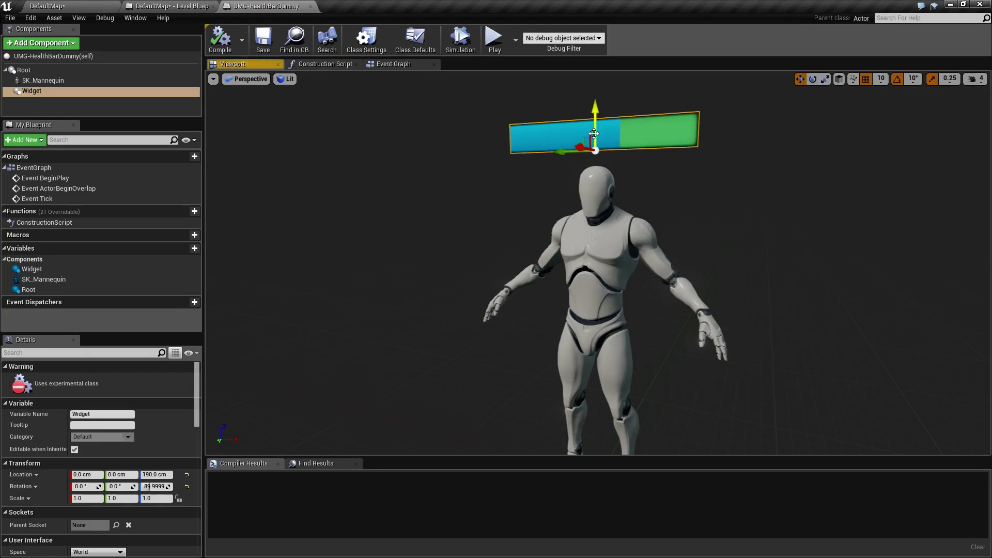
{"action": "mouse_move", "coordinate": [387, 386]}
{"action": "right_mouse_down"}
{"action": "mouse_move", "coordinate": [548, 440]}
{"action": "mouse_move", "coordinate": [527, 433]}
{"action": "right_mouse_up"}
{"action": "scroll", "coordinate": [103, 505], "scroll_direction": "down", "scroll_amount": 2}
{"action": "scroll", "coordinate": [103, 505], "scroll_direction": "down", "scroll_amount": 5}
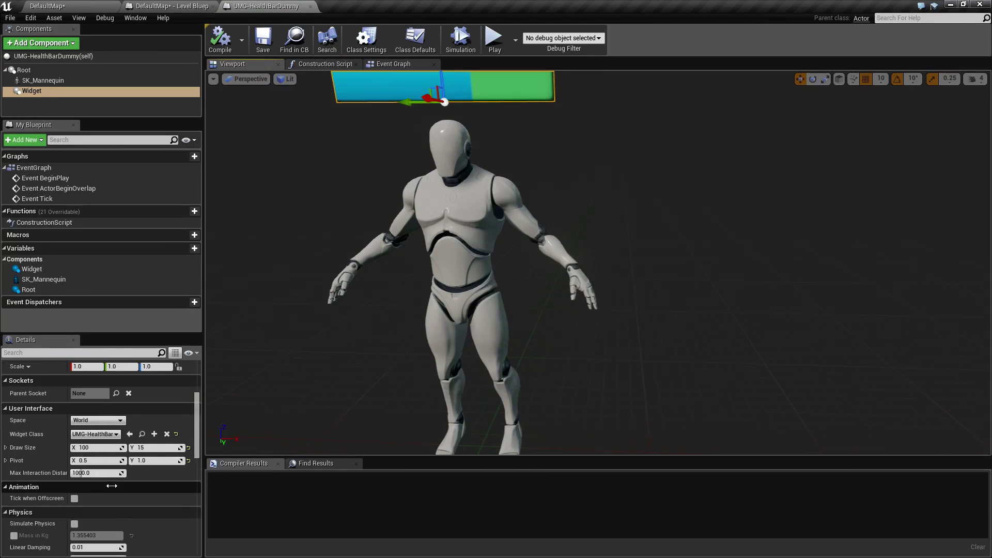
{"action": "key", "text": "f"}
{"action": "right_click_drag", "start_coordinate": [606, 318], "coordinate": [574, 318]}
{"action": "left_click", "coordinate": [102, 435]}
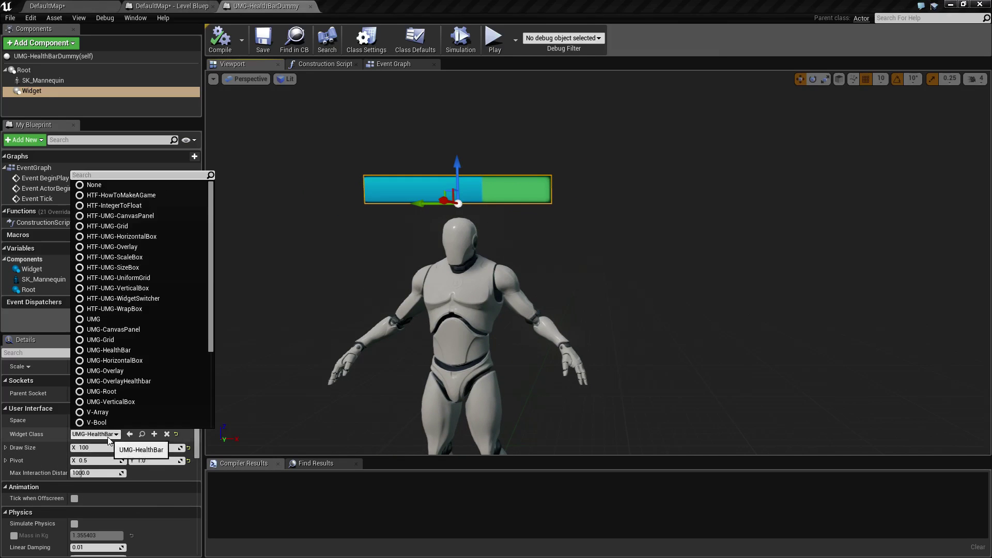
{"action": "scroll", "coordinate": [132, 352], "scroll_direction": "down", "scroll_amount": 2}
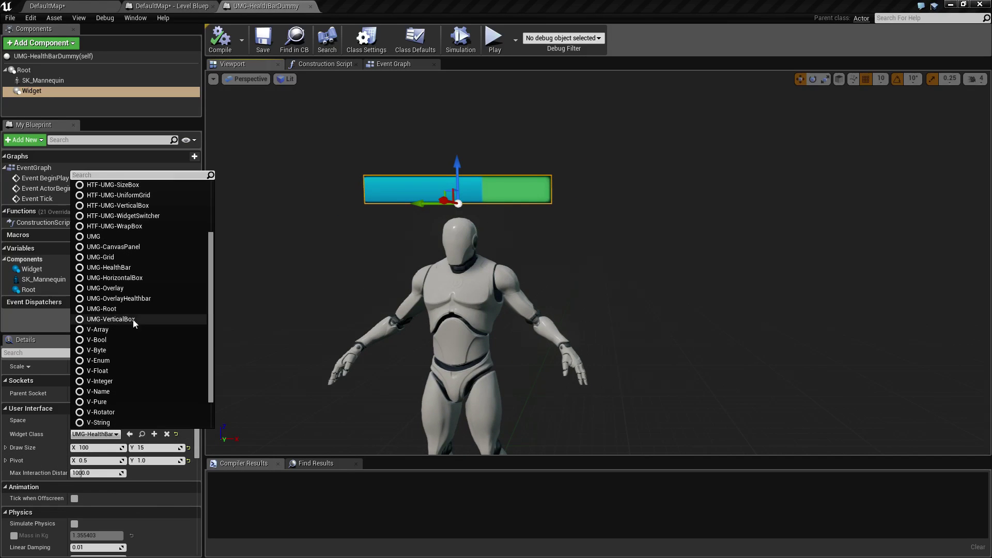
{"action": "left_click", "coordinate": [127, 300]}
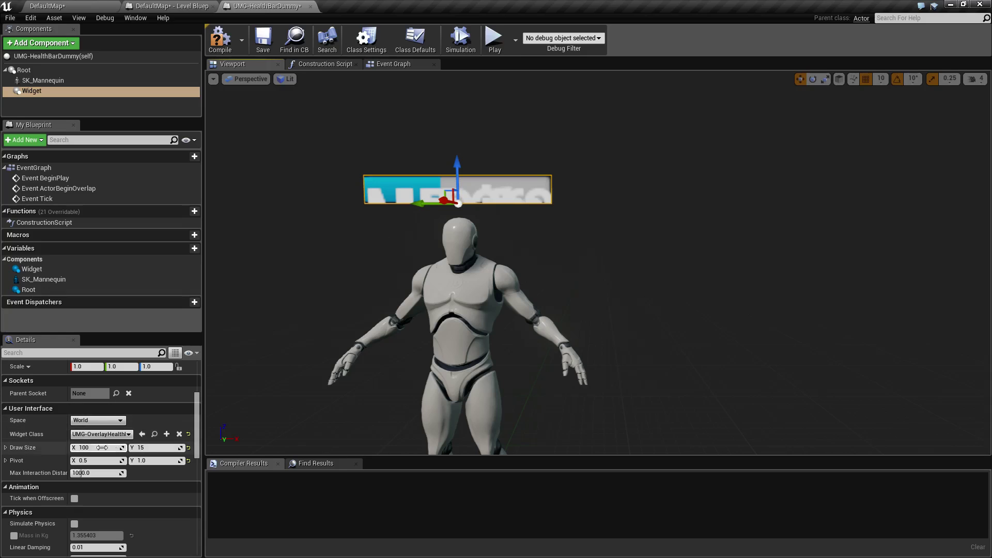
- Enlarge the Widget component's draw size to 399 × 73
{"action": "left_click_drag", "start_coordinate": [97, 449], "coordinate": [154, 448]}
{"action": "left_click_drag", "start_coordinate": [83, 447], "coordinate": [155, 447]}
{"action": "scroll", "coordinate": [341, 386], "scroll_direction": "down", "scroll_amount": 9}
{"action": "left_click_drag", "start_coordinate": [90, 448], "coordinate": [66, 451]}
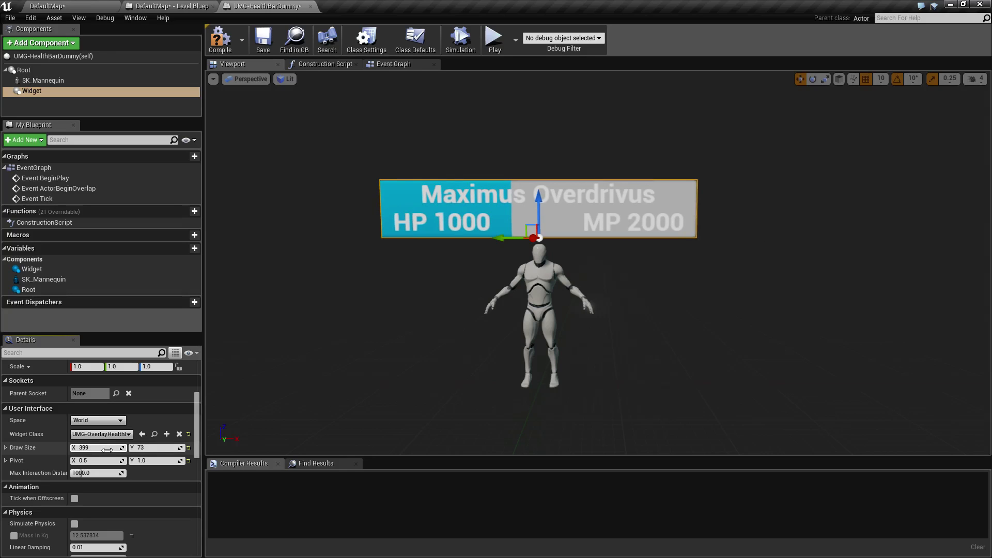
- Compile and save the UMG-HealthBarDummy blueprint, and close it together with the level blueprint
{"action": "left_click", "coordinate": [233, 45]}
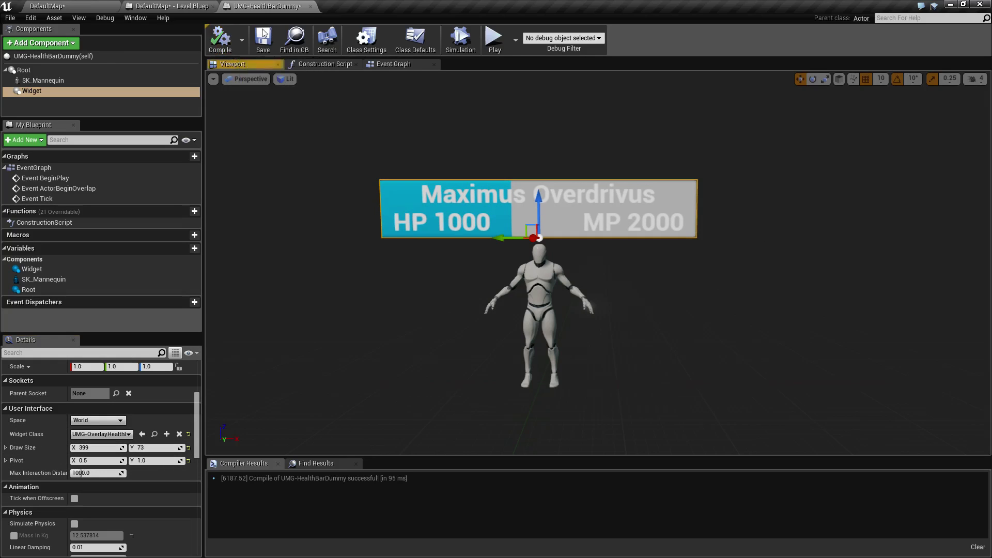
{"action": "left_click", "coordinate": [310, 7]}
{"action": "left_click", "coordinate": [214, 7]}
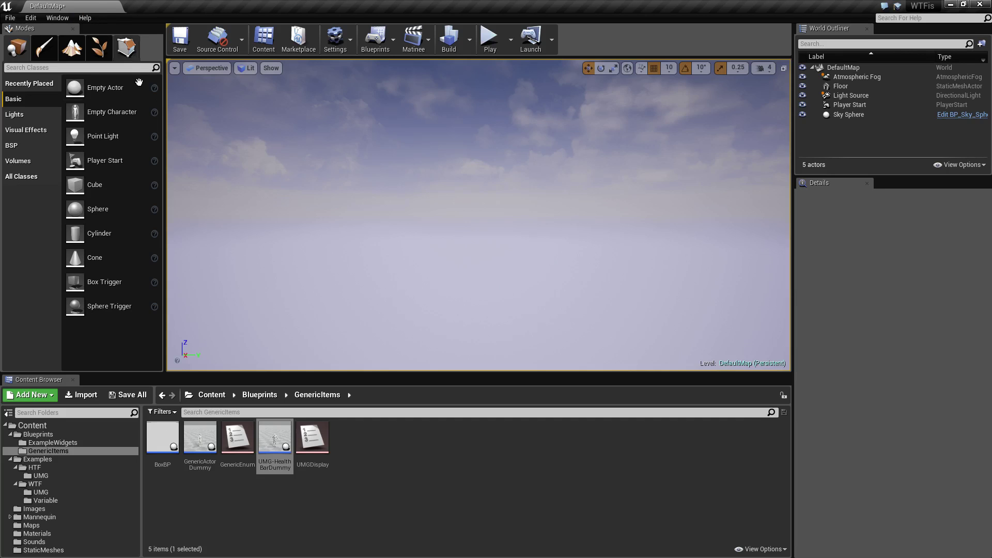
- Place a UMG-HealthBarDummy actor on the level floor, rotate it about the vertical axis and move it to location 260, 240, 20 cm
{"action": "right_click_drag", "start_coordinate": [479, 215], "coordinate": [397, 161]}
{"action": "key", "text": "s"}
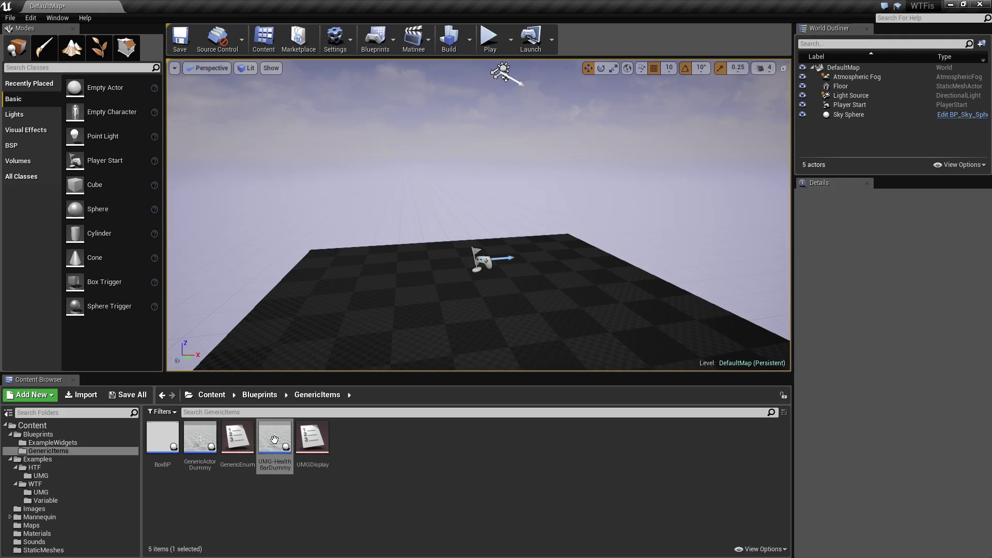
{"action": "mouse_move", "coordinate": [274, 440]}
{"action": "left_mouse_down"}
{"action": "mouse_move", "coordinate": [366, 288]}
{"action": "mouse_move", "coordinate": [392, 277]}
{"action": "mouse_move", "coordinate": [496, 288]}
{"action": "left_mouse_up"}
{"action": "key", "text": "e"}
{"action": "key", "text": "w"}
{"action": "right_click_drag", "start_coordinate": [435, 287], "coordinate": [693, 330]}
{"action": "right_click_drag", "start_coordinate": [620, 331], "coordinate": [461, 226]}
{"action": "left_click_drag", "start_coordinate": [435, 227], "coordinate": [733, 190]}
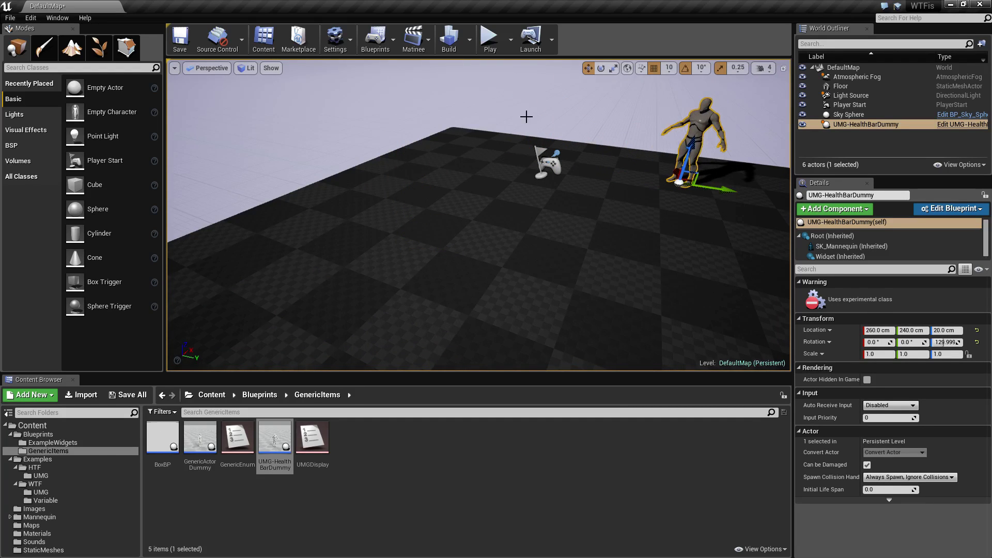
- Play the level in the editor and move to face the dummy to check its overlay health bar
{"action": "left_click", "coordinate": [489, 39]}
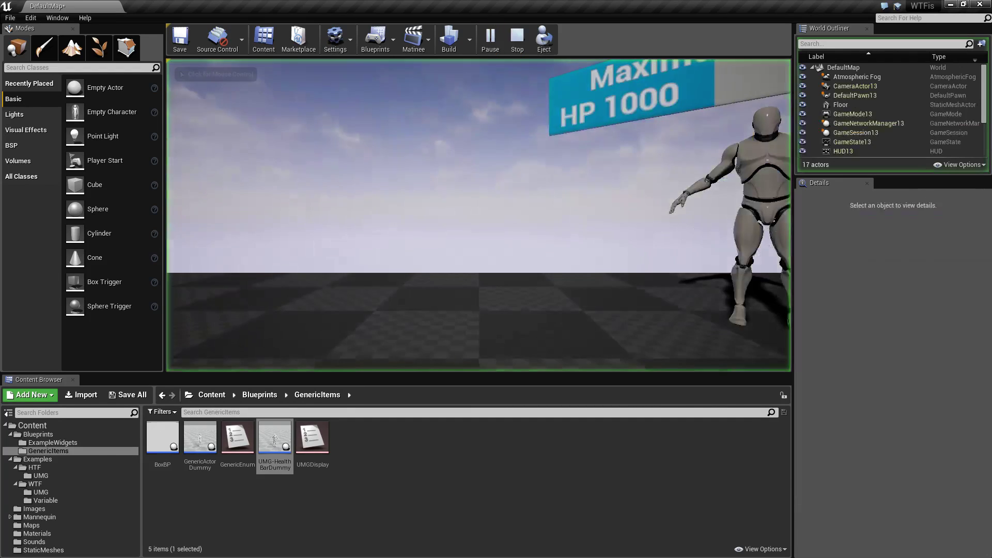
{"action": "key", "text": "w"}
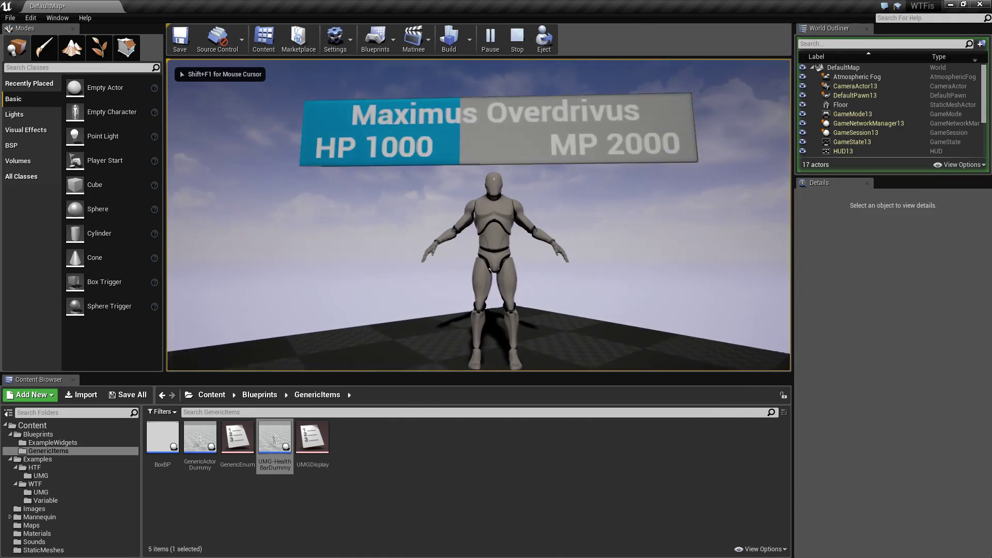